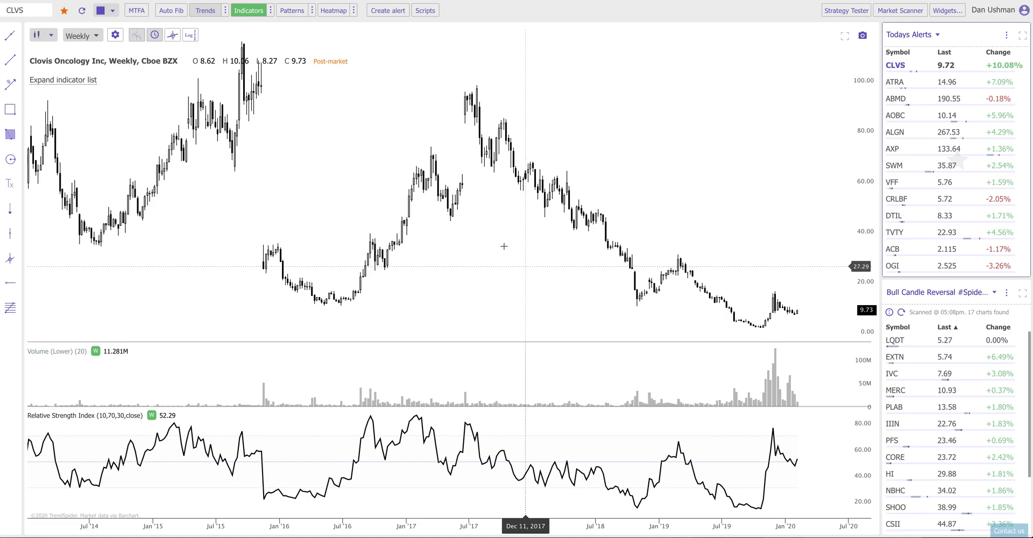
# Step: Turn on automatic trend lines for the CLVS weekly chart and show All (Unfiltered) trends
pyautogui.click(212, 11)
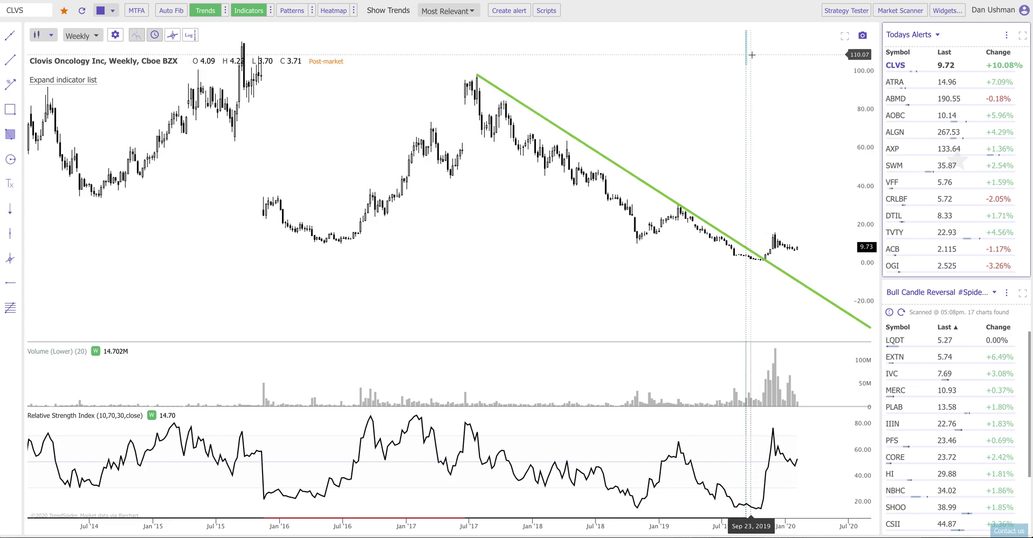
pyautogui.moveTo(747, 56)
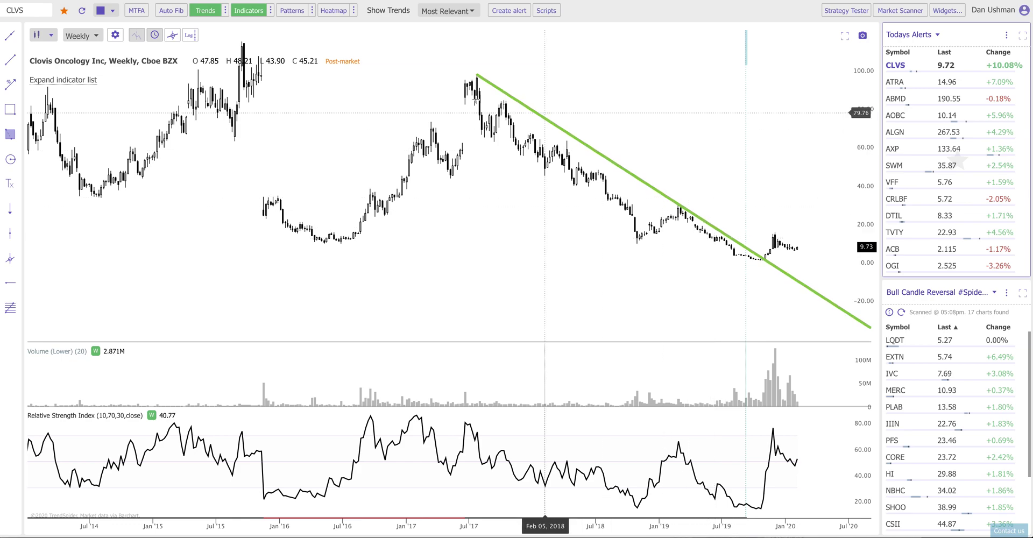
pyautogui.click(443, 12)
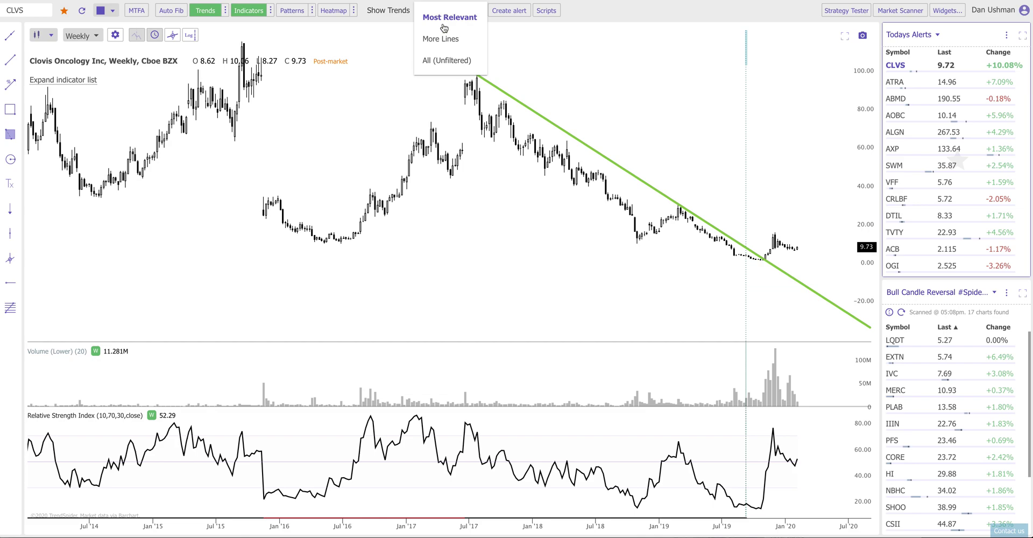
pyautogui.click(452, 65)
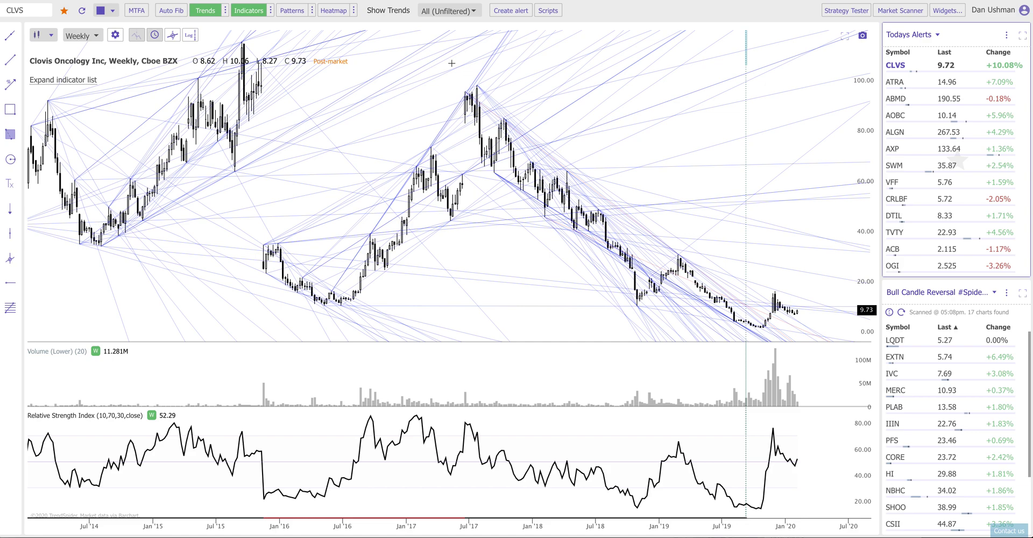
# Step: Switch to the ATRA chart and narrow its displayed trends to More Lines and finally to Most Relevant
pyautogui.press('Down')
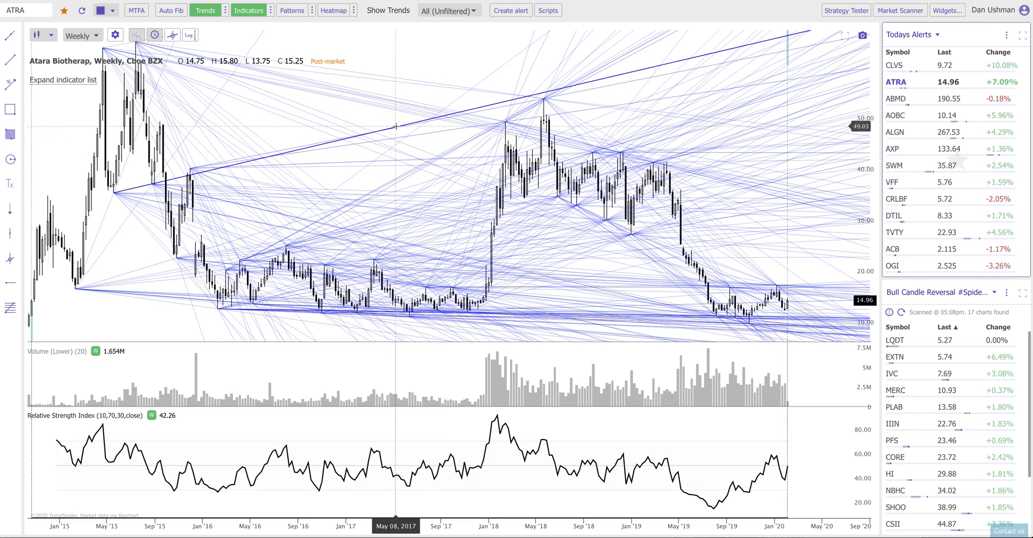
pyautogui.click(453, 11)
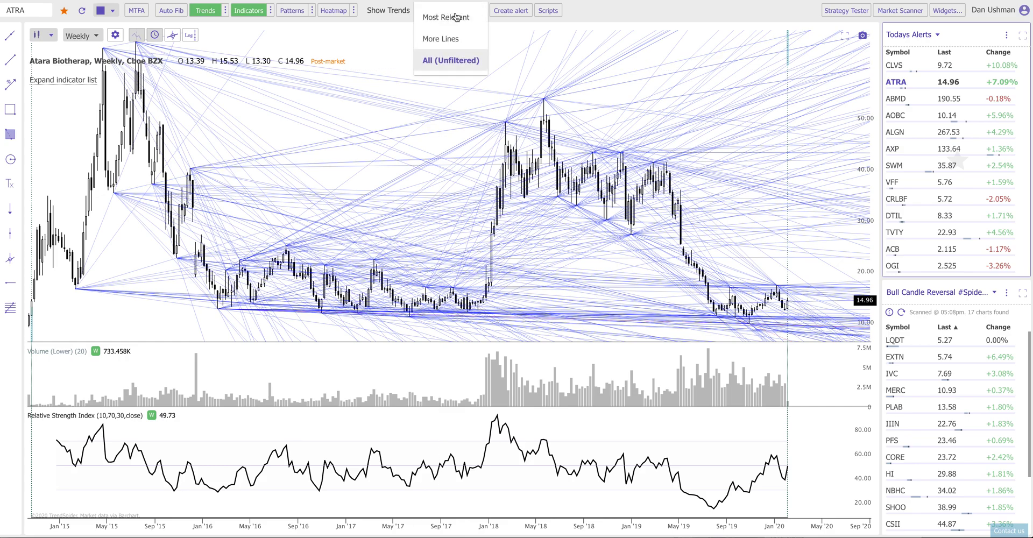
pyautogui.click(447, 40)
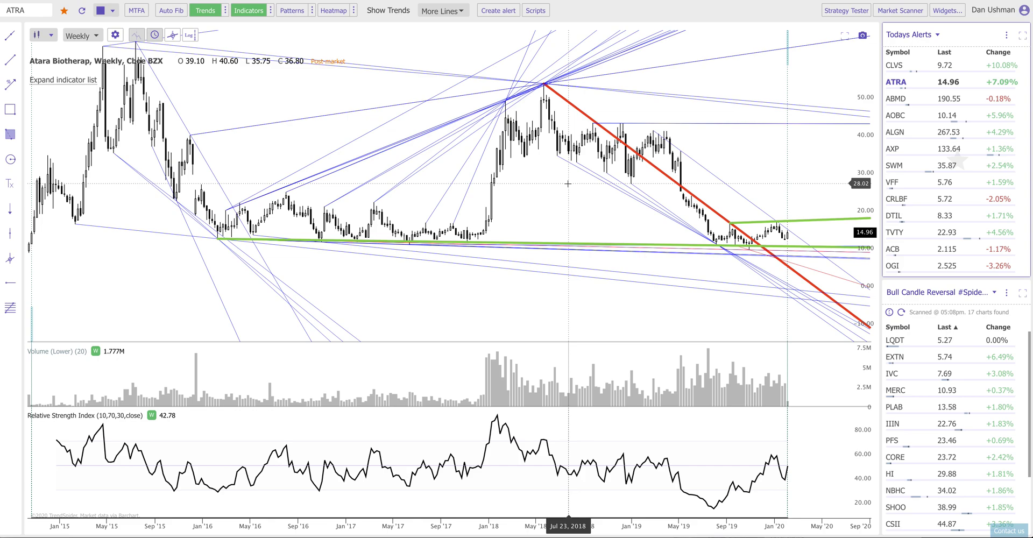
pyautogui.click(446, 12)
pyautogui.click(446, 16)
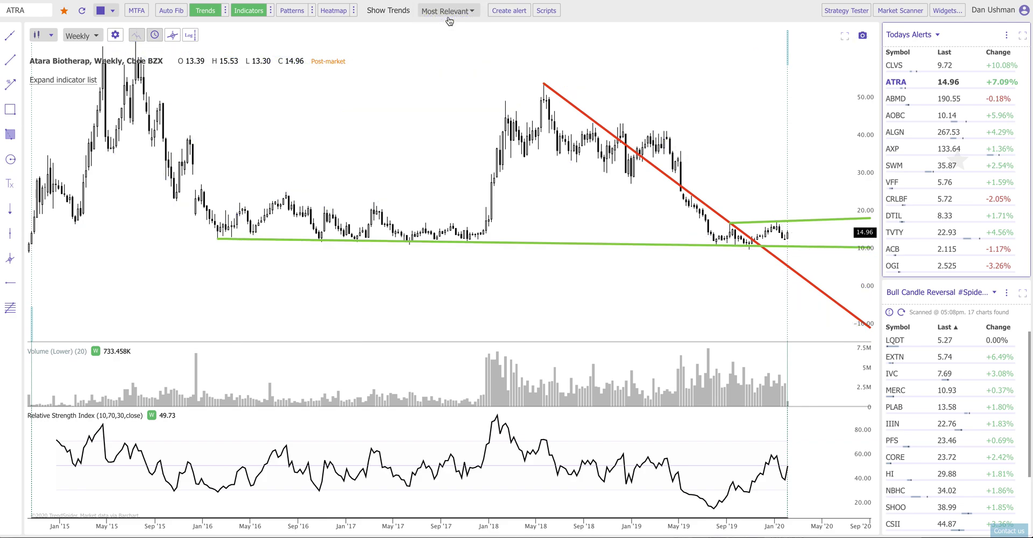
# Step: Go back to CLVS in the Todays Alerts watchlist and advance through ATRA to the ABMD chart
pyautogui.press('Up')
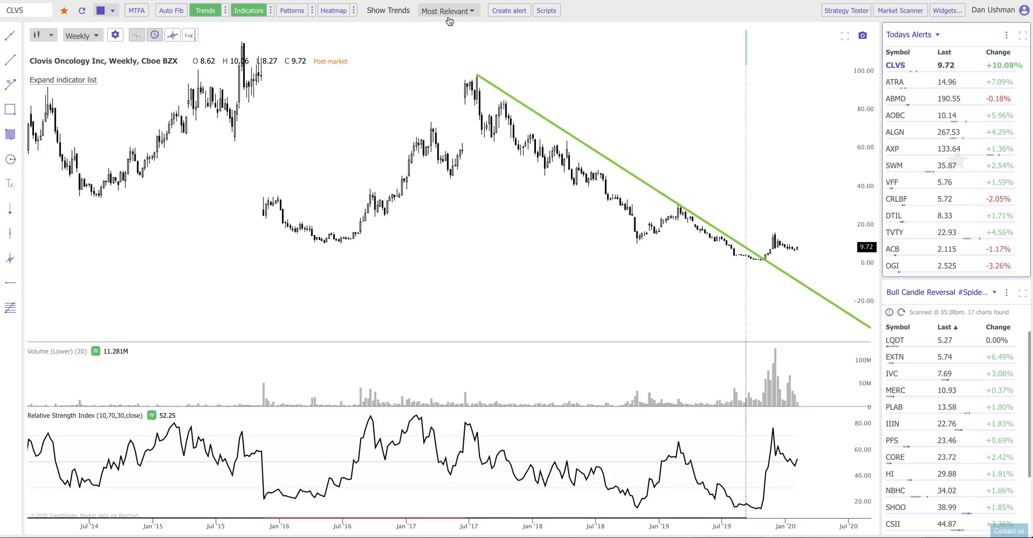
pyautogui.press('Down')
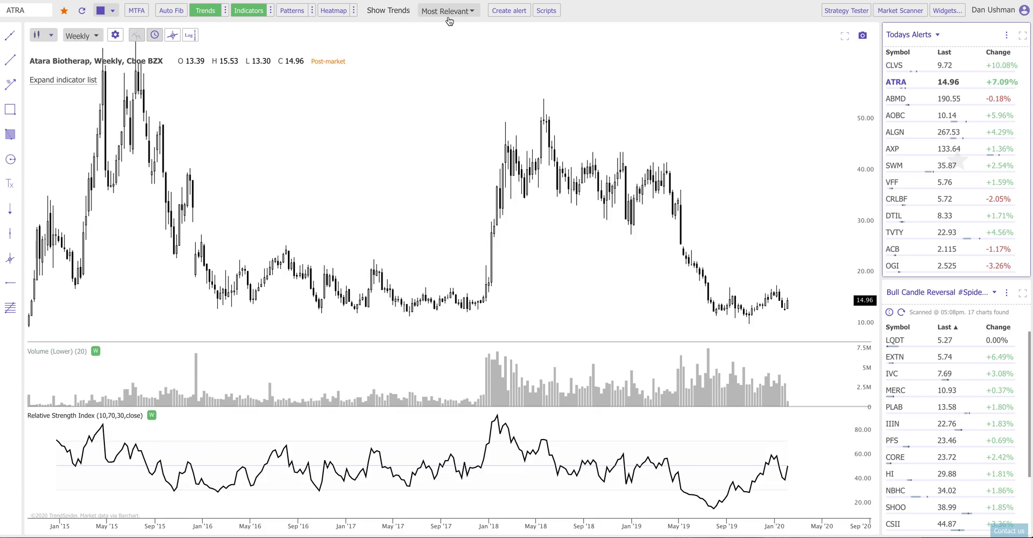
pyautogui.press('Down')
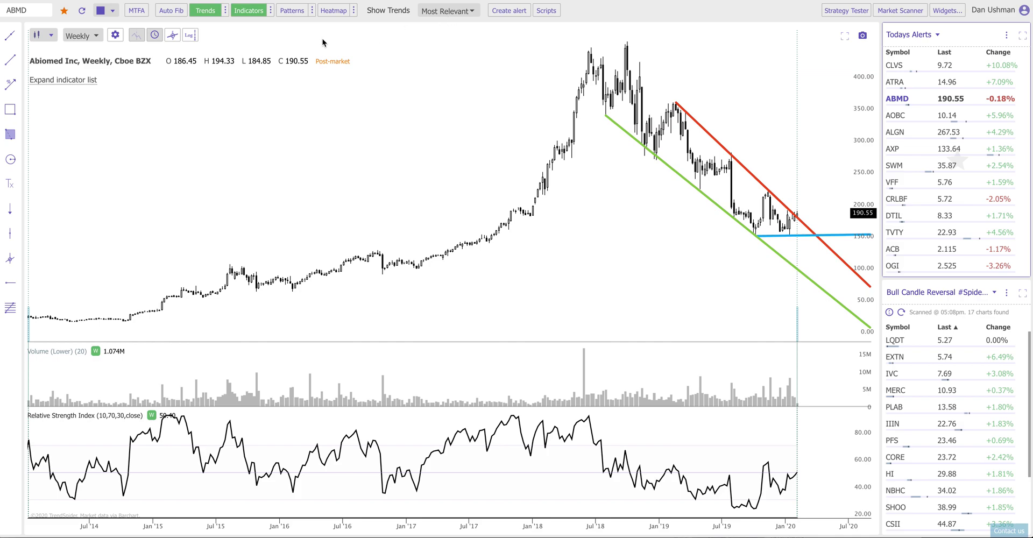
# Step: Compare ABMD's trend lines under All (Unfiltered) and More Lines, and return to Most Relevant
pyautogui.click(446, 13)
pyautogui.click(441, 61)
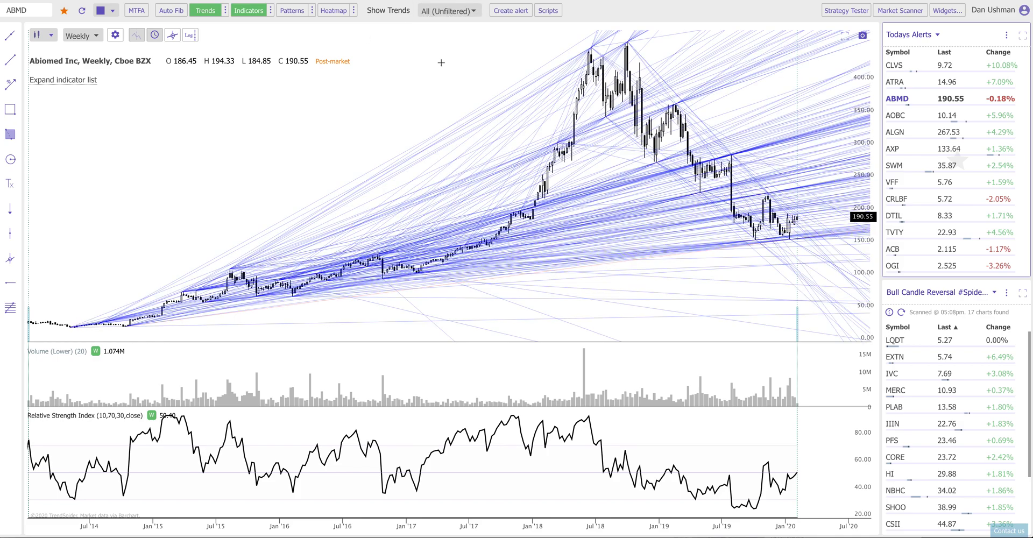
pyautogui.click(458, 12)
pyautogui.click(458, 38)
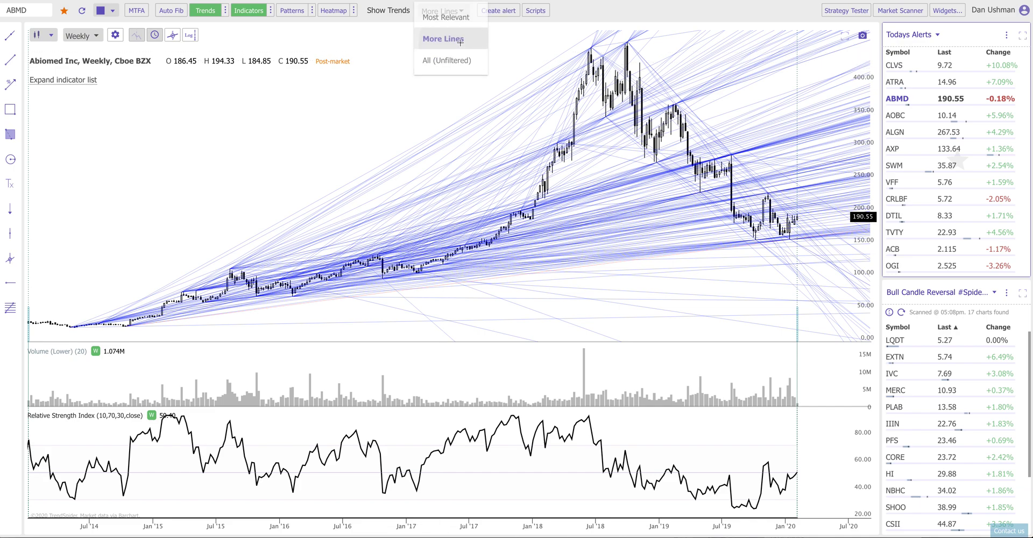
pyautogui.click(445, 10)
pyautogui.click(447, 18)
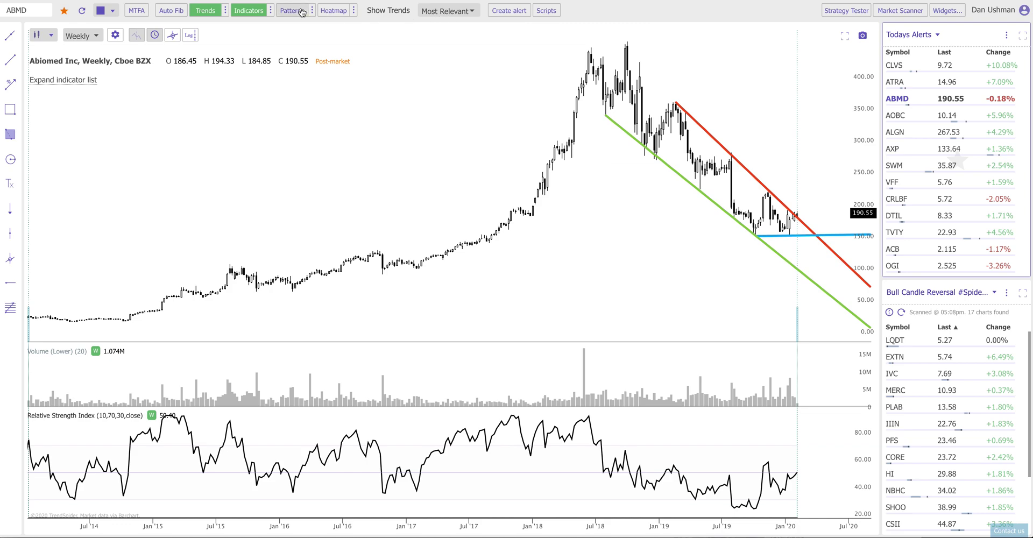
# Step: Expand the ABMD chart's indicator list to view its entries and collapse it again
pyautogui.click(63, 79)
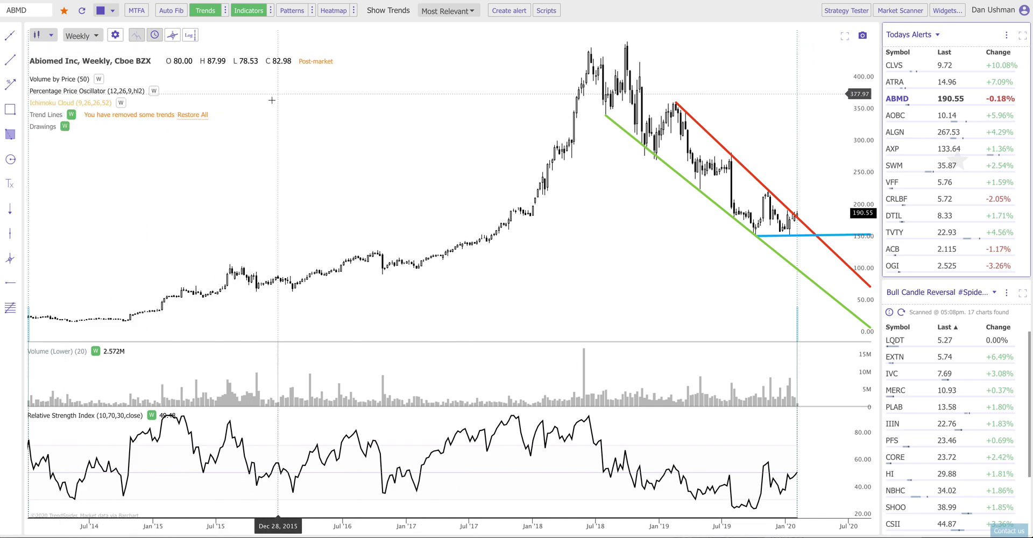
pyautogui.click(62, 135)
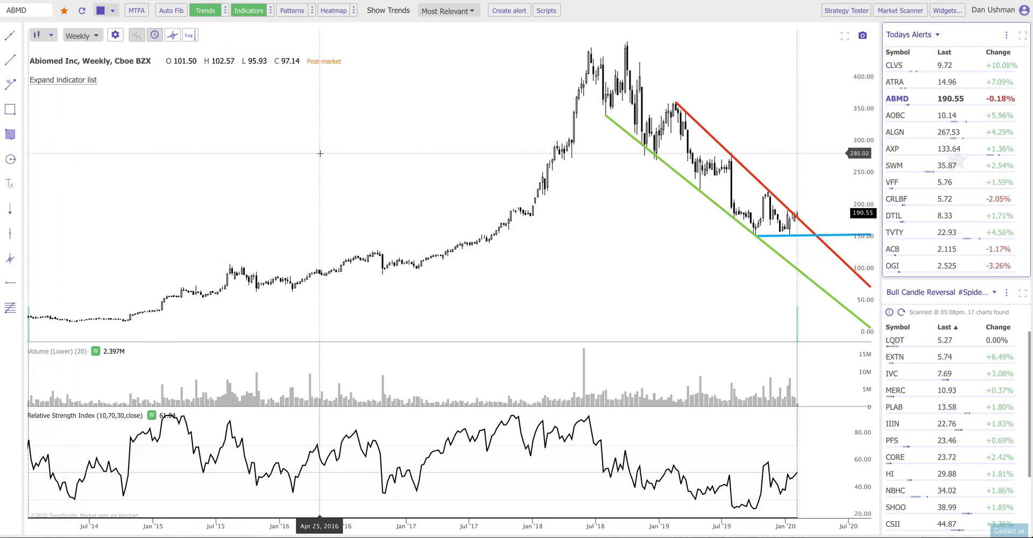
# Step: Set the trends Analysis Type to Original and apply it to the ABMD chart
pyautogui.click(225, 11)
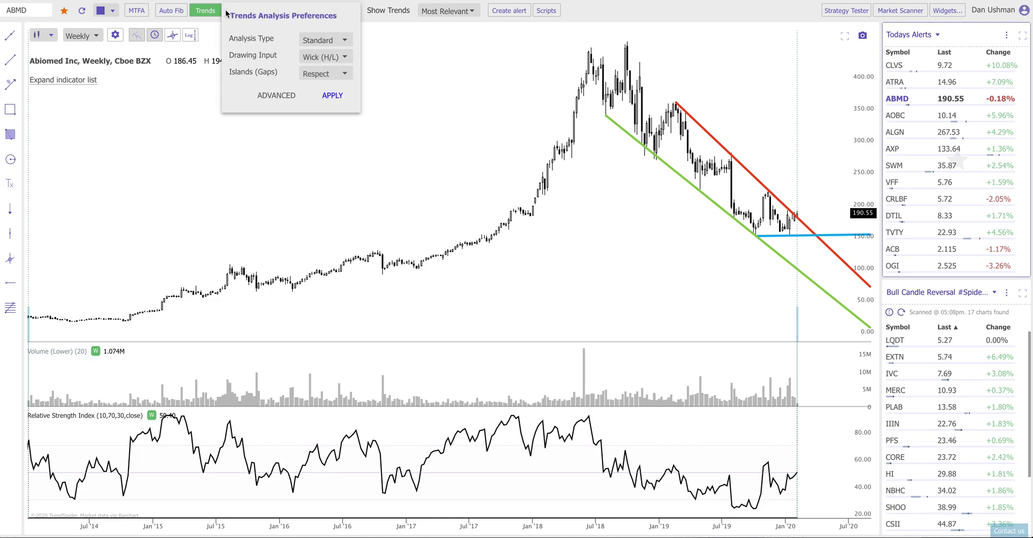
pyautogui.click(311, 48)
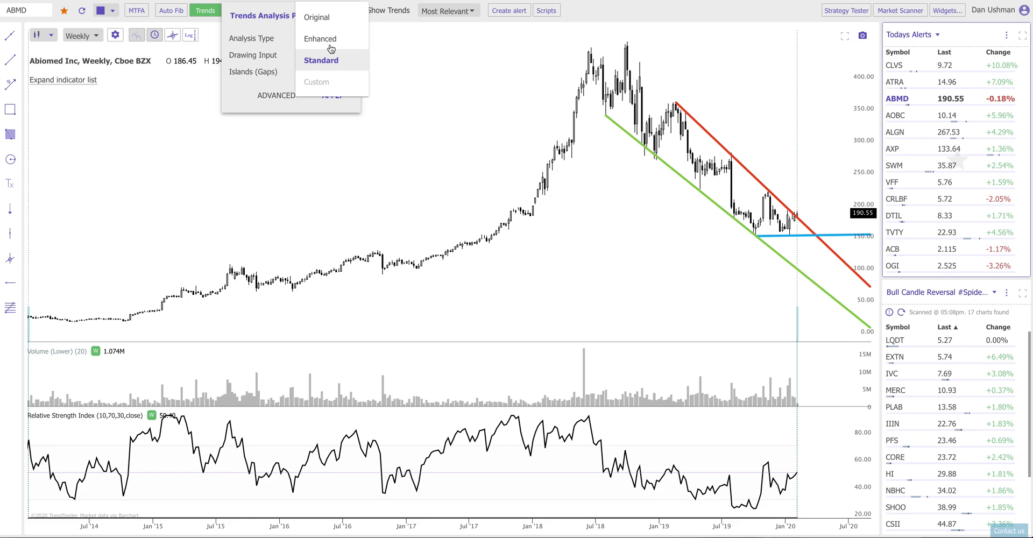
pyautogui.click(317, 18)
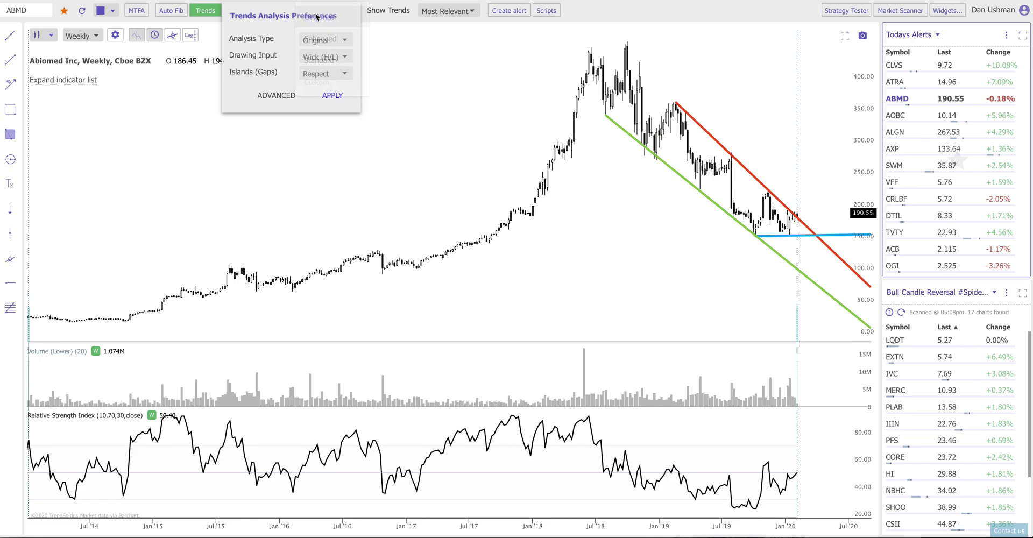
pyautogui.click(333, 95)
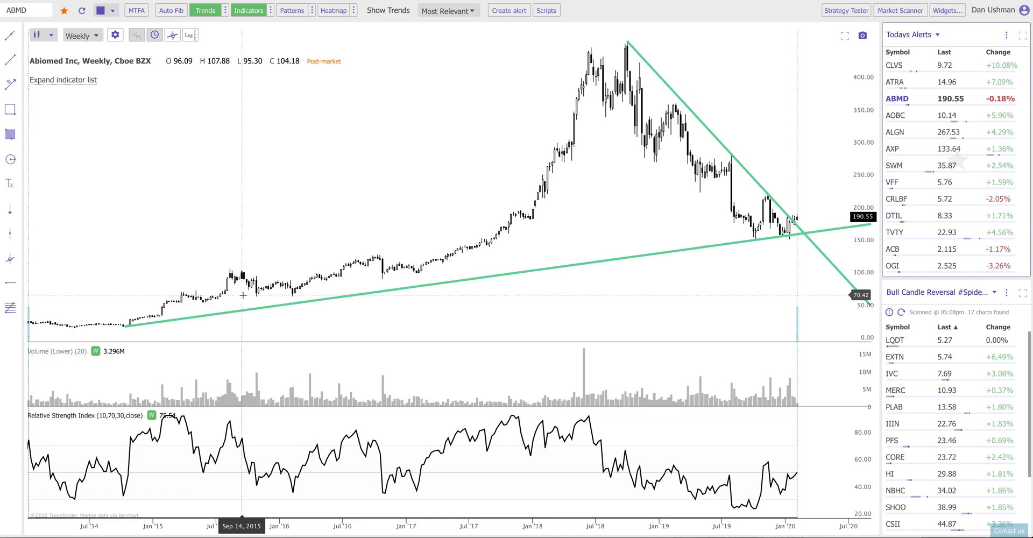
# Step: Inspect ABMD's trend lines up close, view them under All (Unfiltered), and return to Most Relevant
pyautogui.scroll(5, 306, 248)
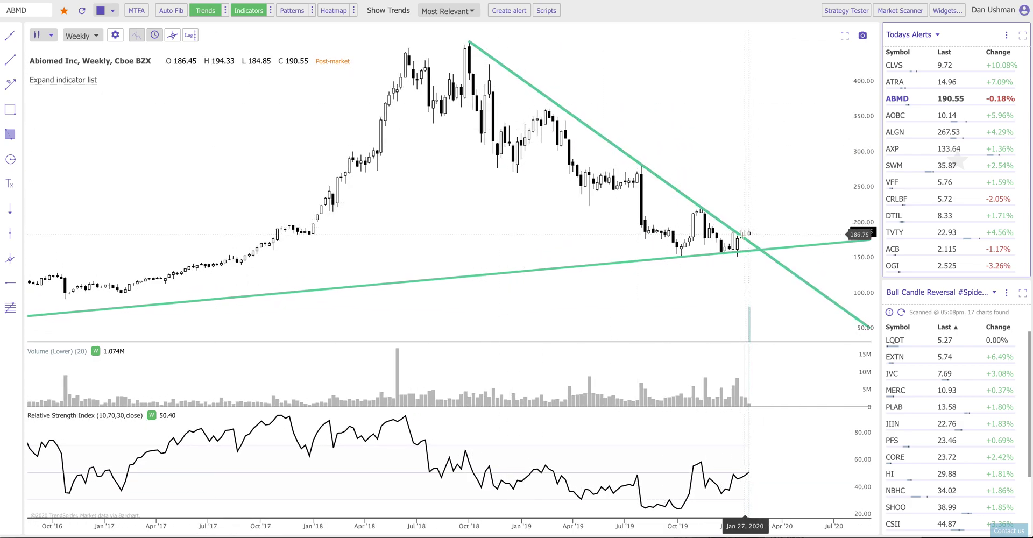
pyautogui.scroll(-5, 591, 277)
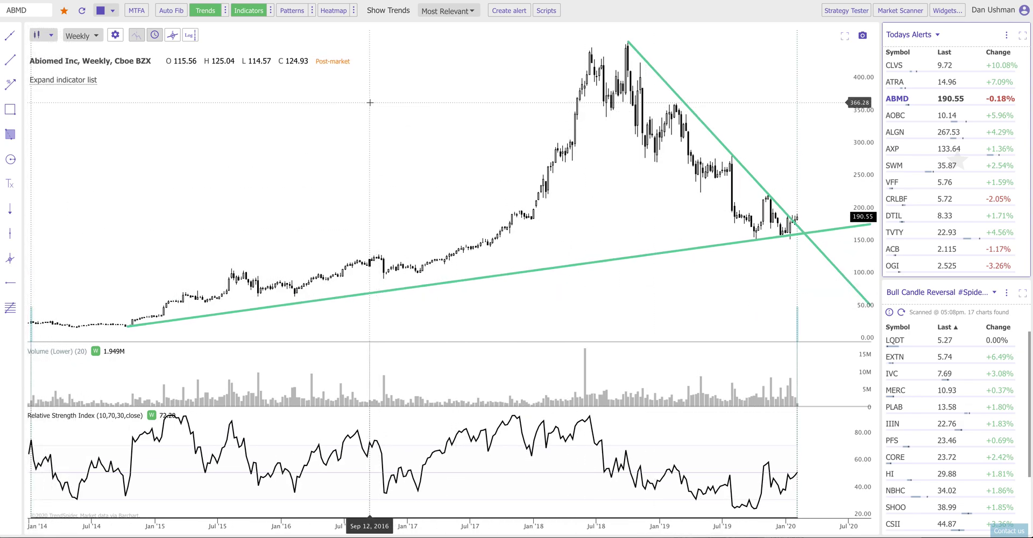
pyautogui.click(446, 11)
pyautogui.click(438, 59)
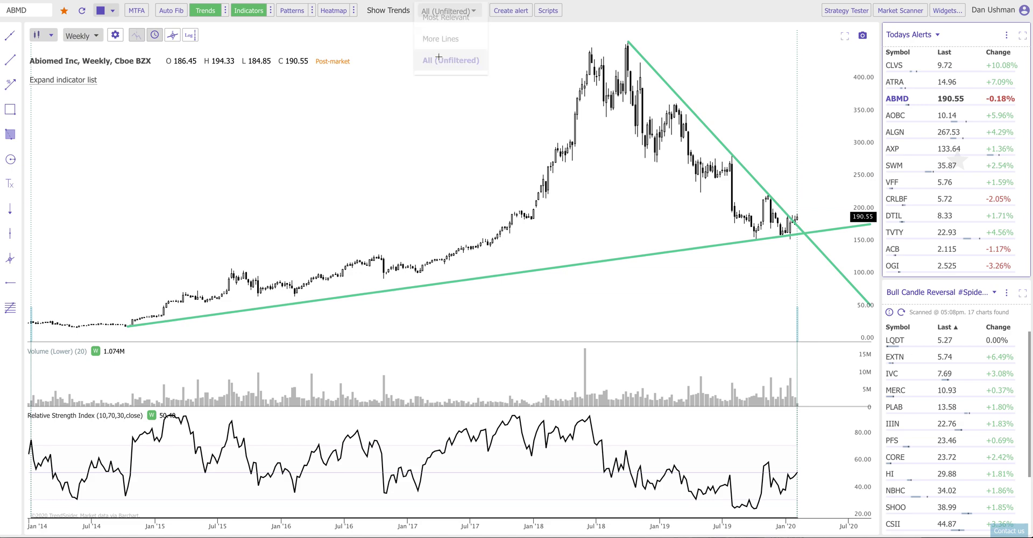
pyautogui.click(448, 10)
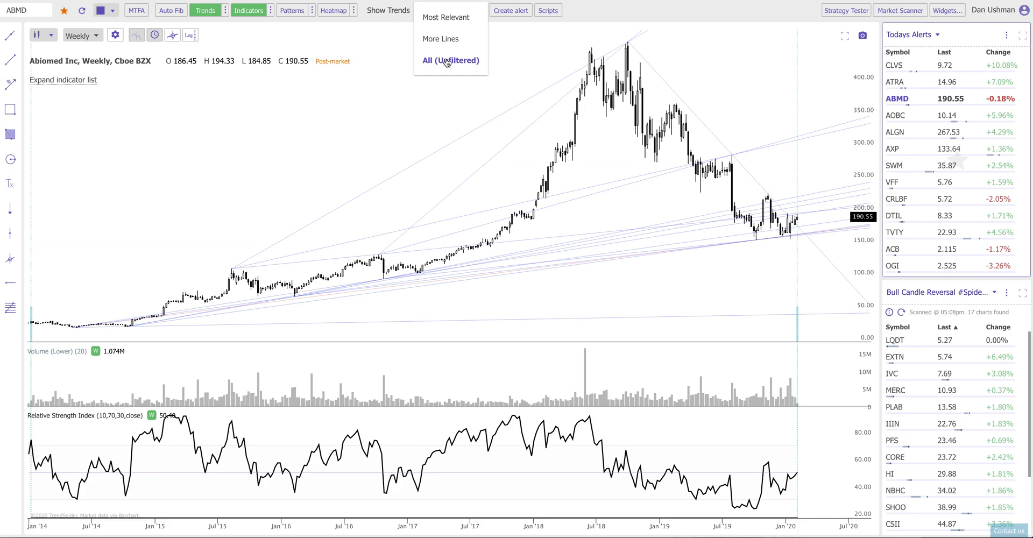
pyautogui.click(446, 18)
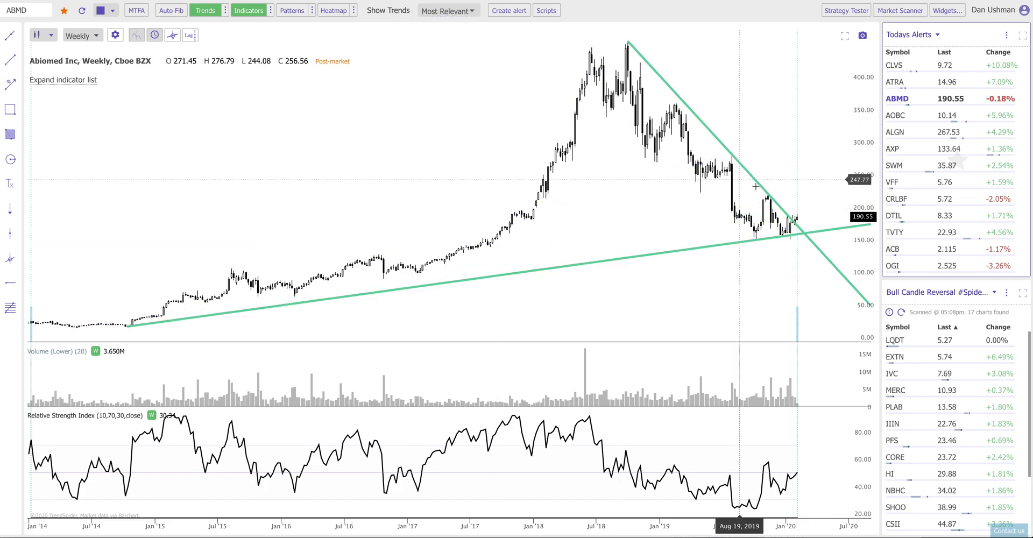
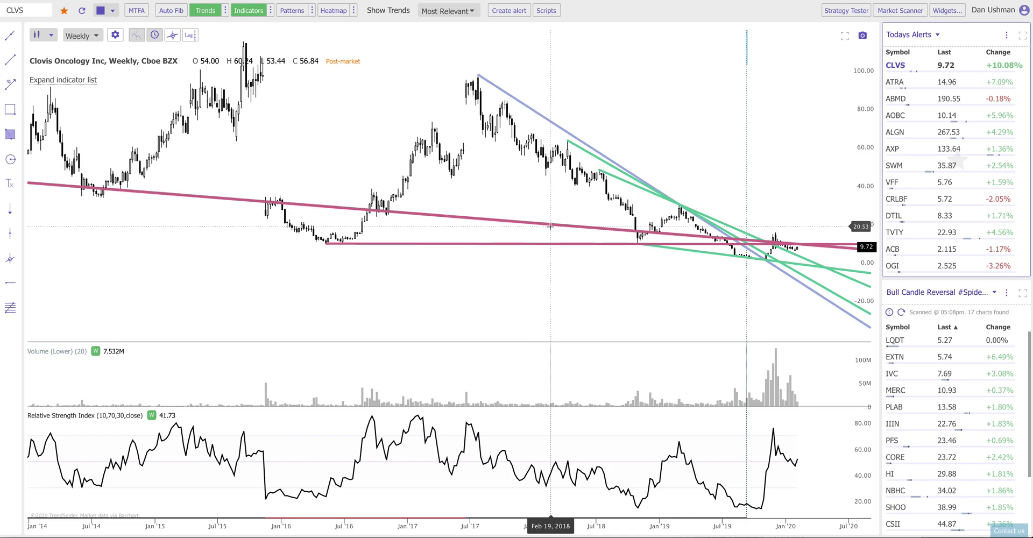
# Step: Delete CLVS's sloping magenta trend line and its three green ones, keeping the horizontal magenta and the blue lines
pyautogui.click(550, 226)
pyautogui.press('Delete')
pyautogui.click(603, 173)
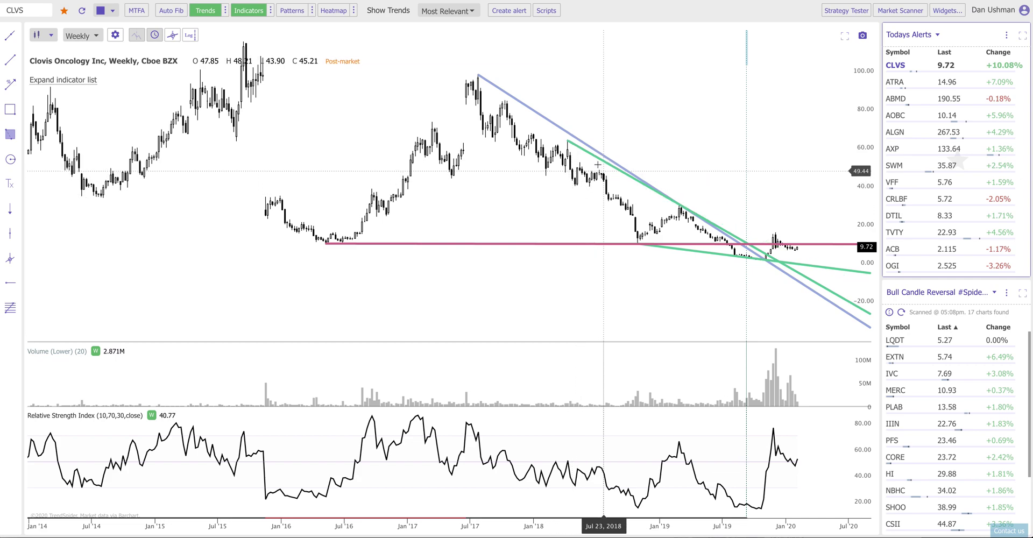
pyautogui.click(587, 153)
pyautogui.press('Delete')
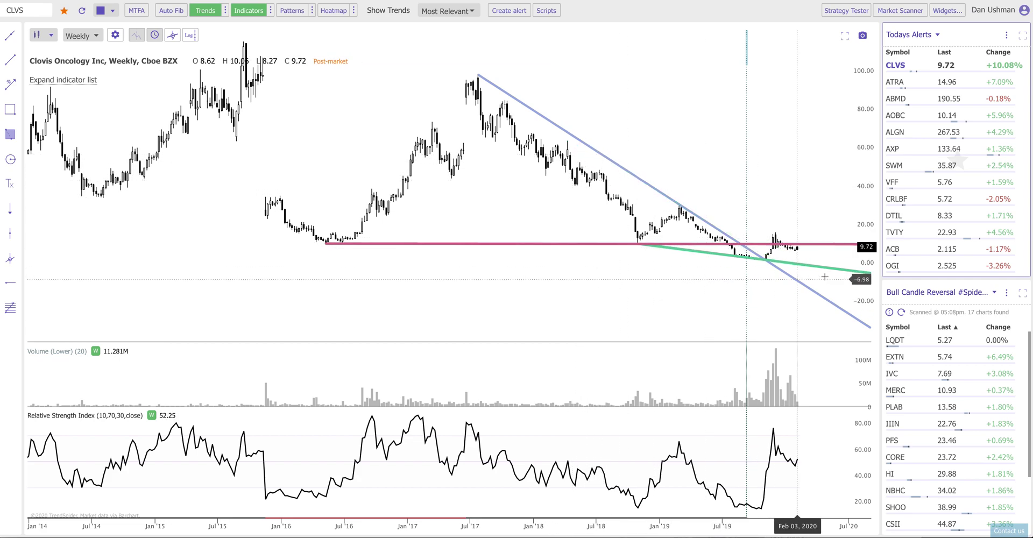
pyautogui.click(769, 262)
pyautogui.press('Delete')
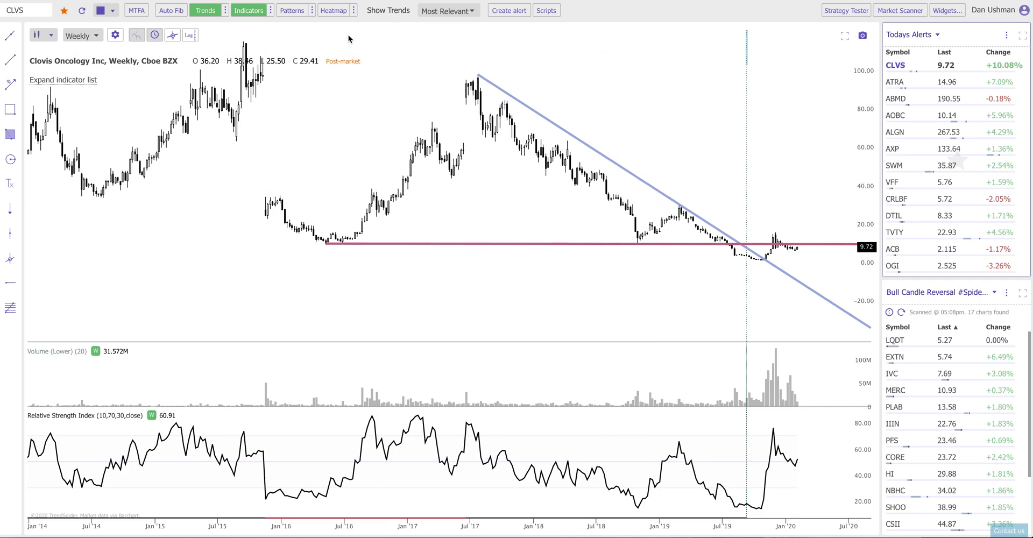
# Step: Set the trends Analysis Type to Standard and apply it to the CLVS chart
pyautogui.click(225, 11)
pyautogui.click(318, 40)
pyautogui.click(319, 62)
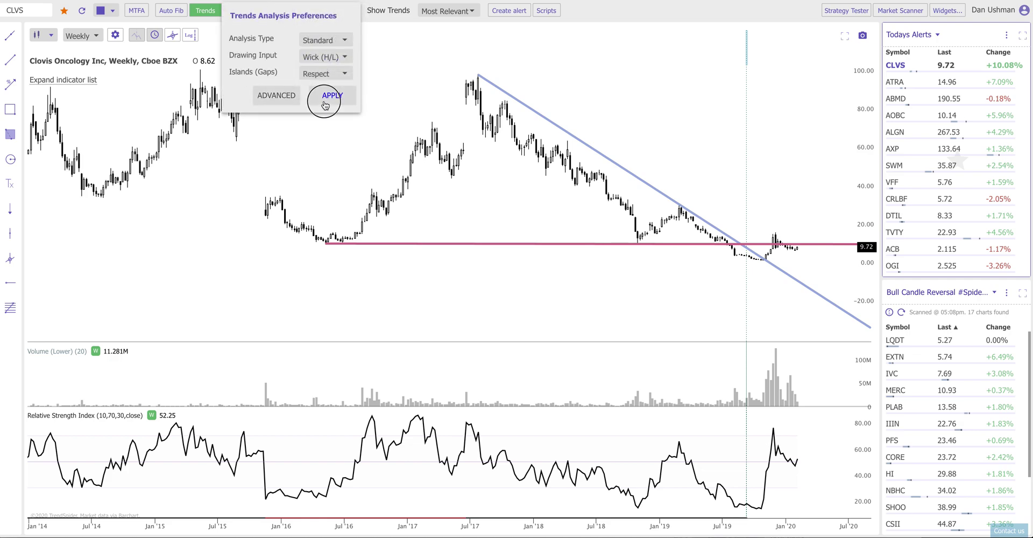
pyautogui.click(325, 102)
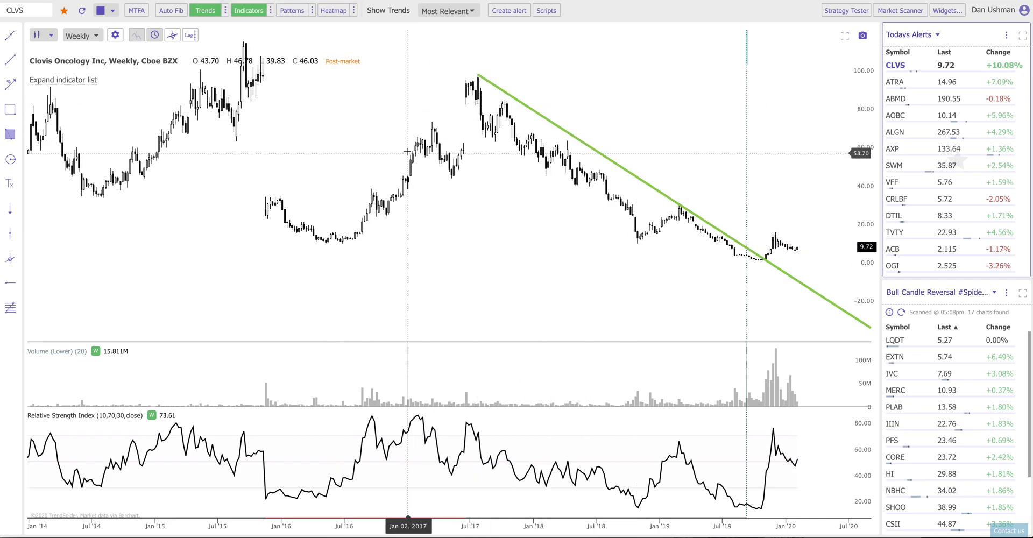
# Step: Change the trends Drawing Input to Body (O/C) and apply it to the CLVS chart
pyautogui.click(227, 16)
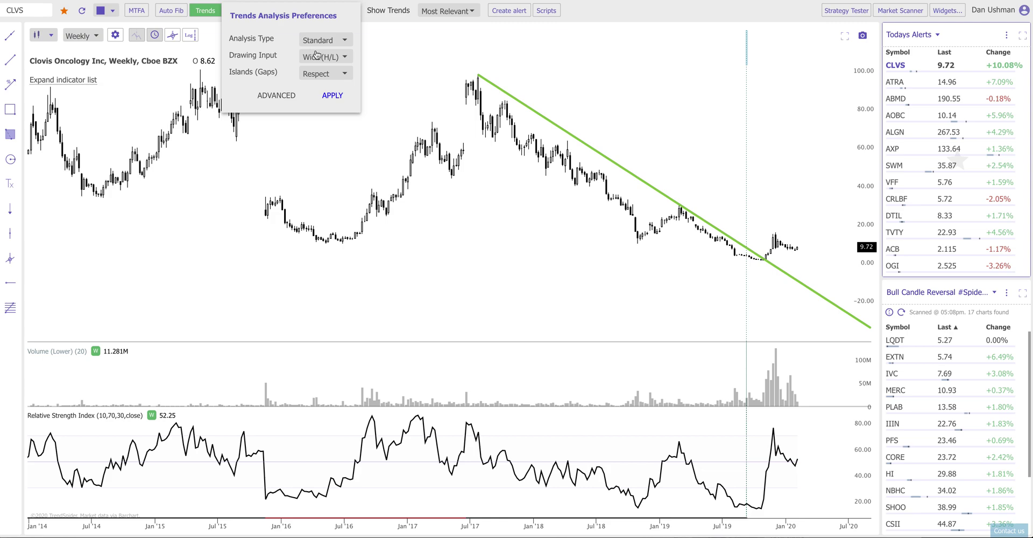
pyautogui.click(316, 54)
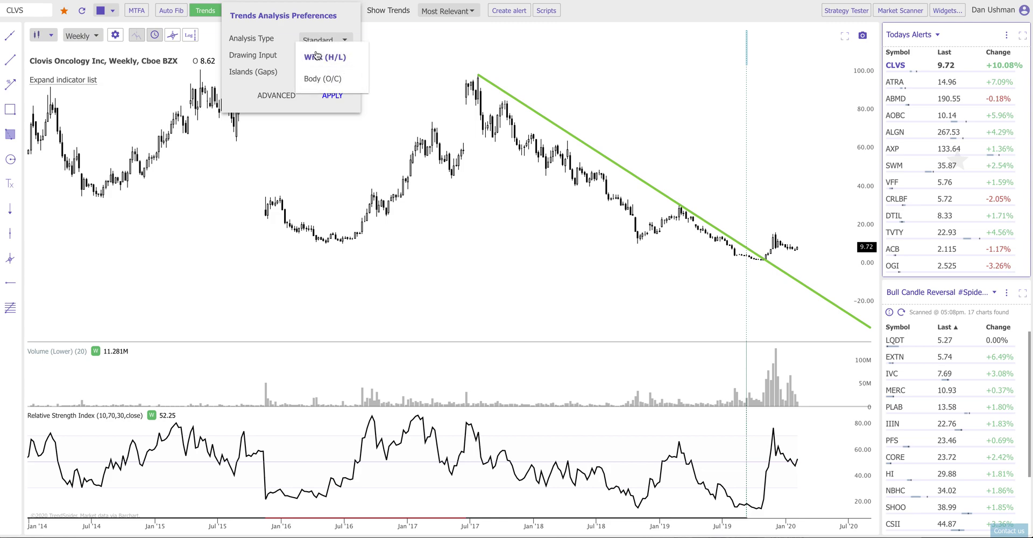
pyautogui.click(317, 79)
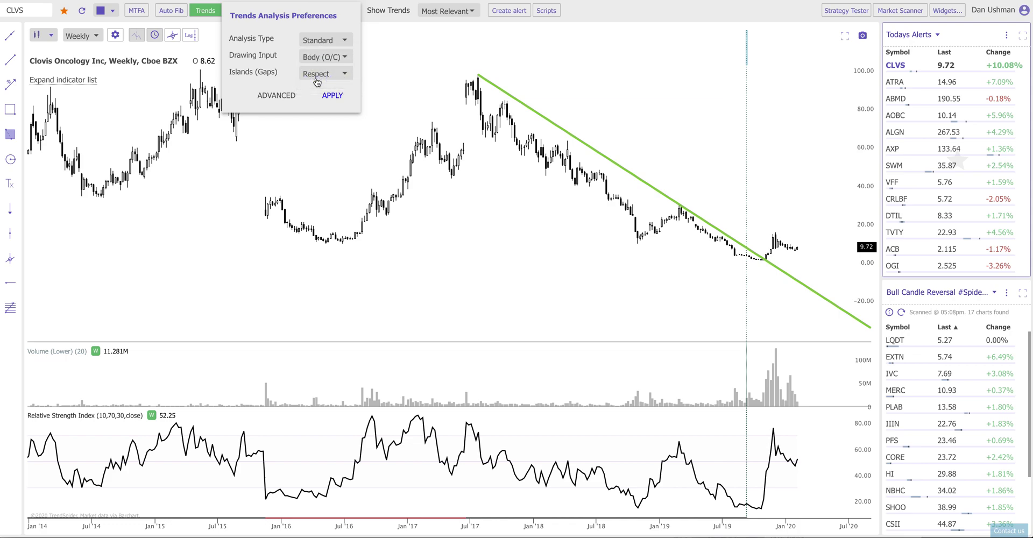
pyautogui.click(332, 95)
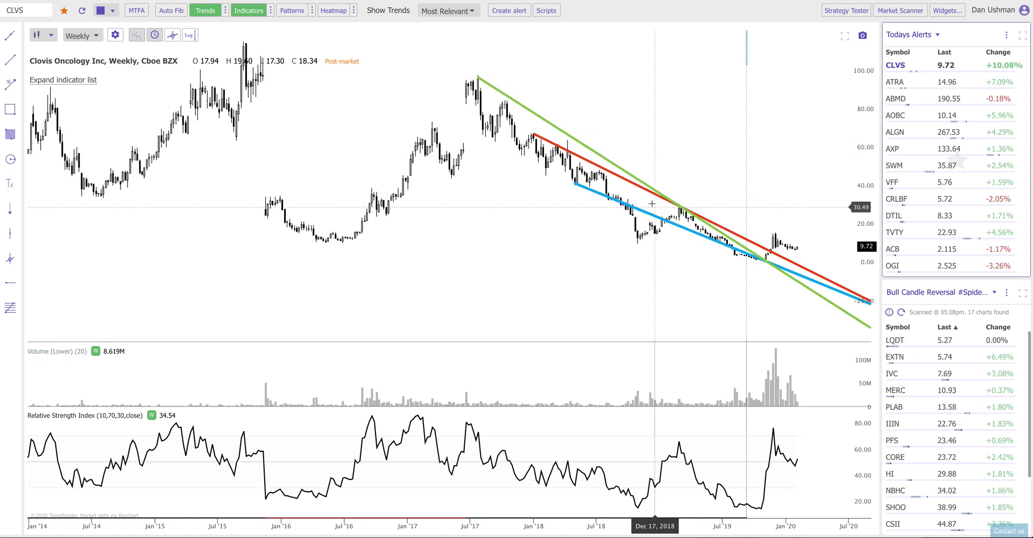
# Step: Delete CLVS's green and blue downward trend lines, keeping the red one
pyautogui.click(608, 162)
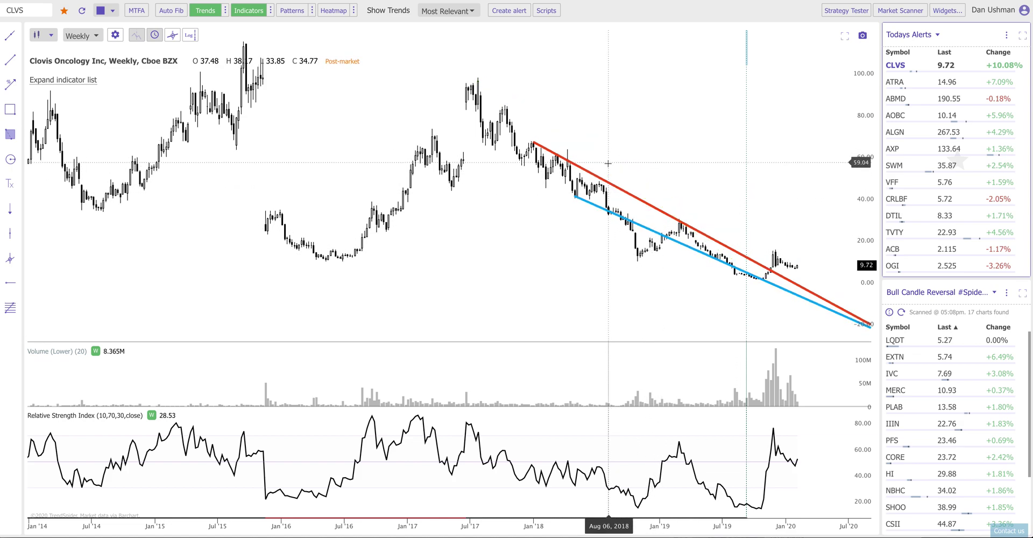
pyautogui.click(697, 251)
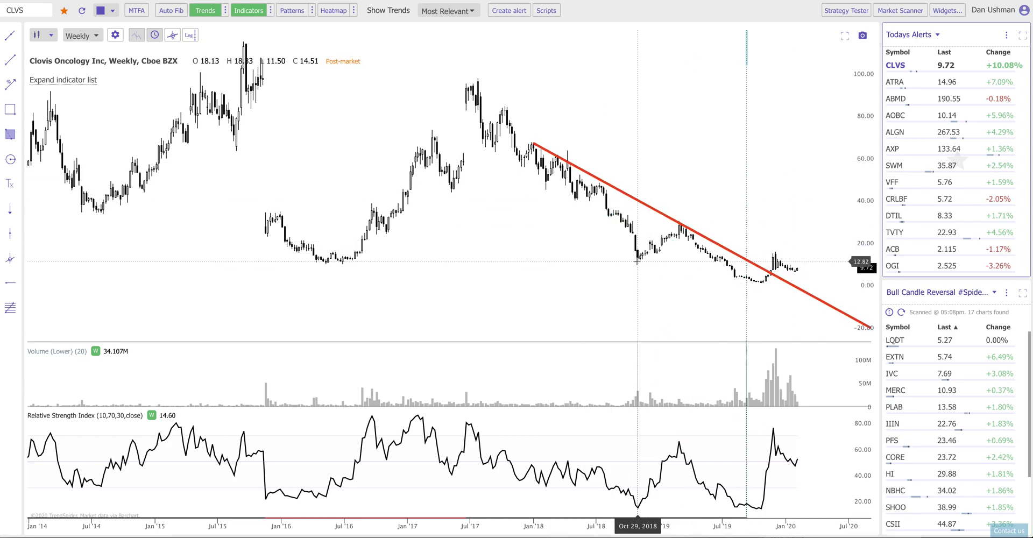
# Step: Set the trends Islands (Gaps) preference to Ignore and apply it to the CLVS chart
pyautogui.click(226, 11)
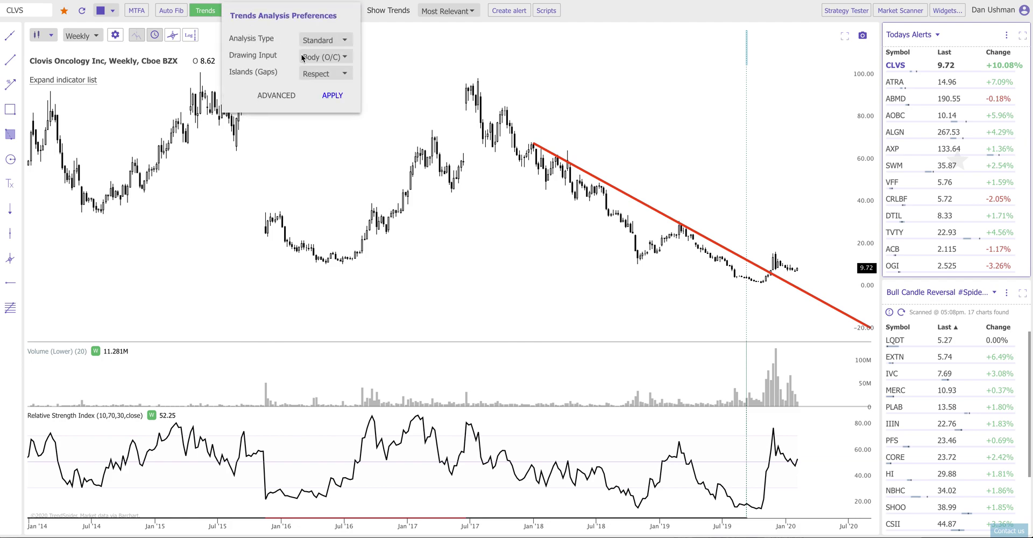
pyautogui.click(323, 72)
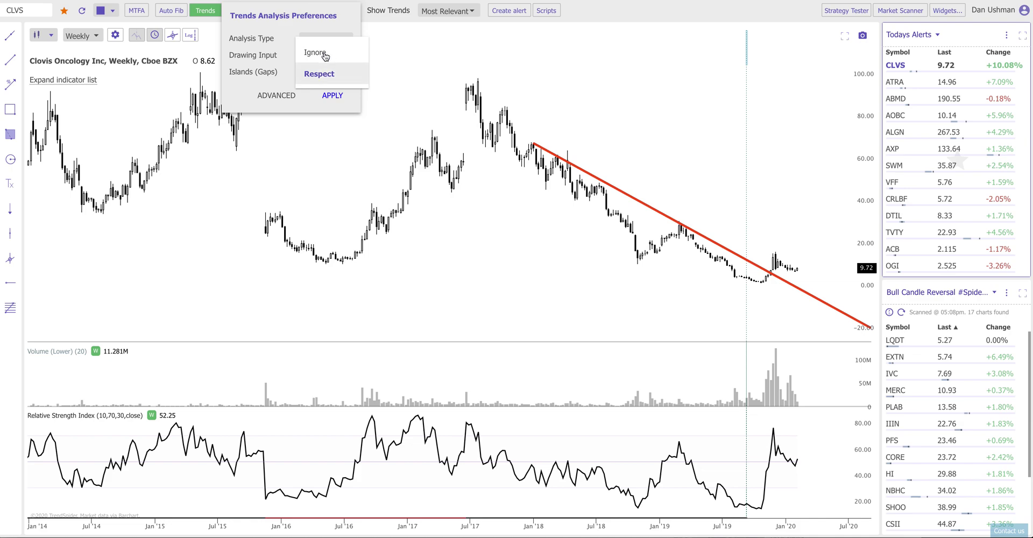
pyautogui.click(326, 56)
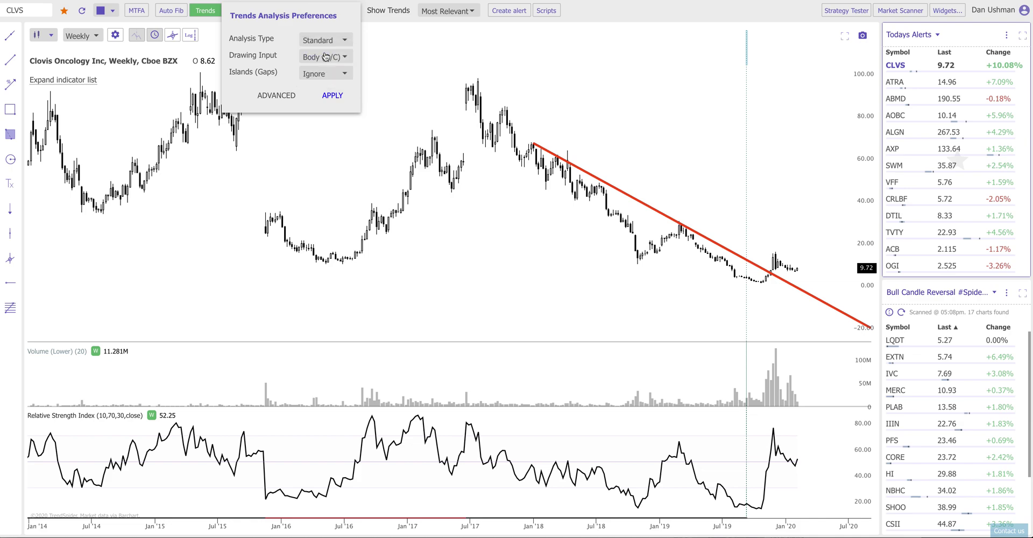
pyautogui.click(327, 94)
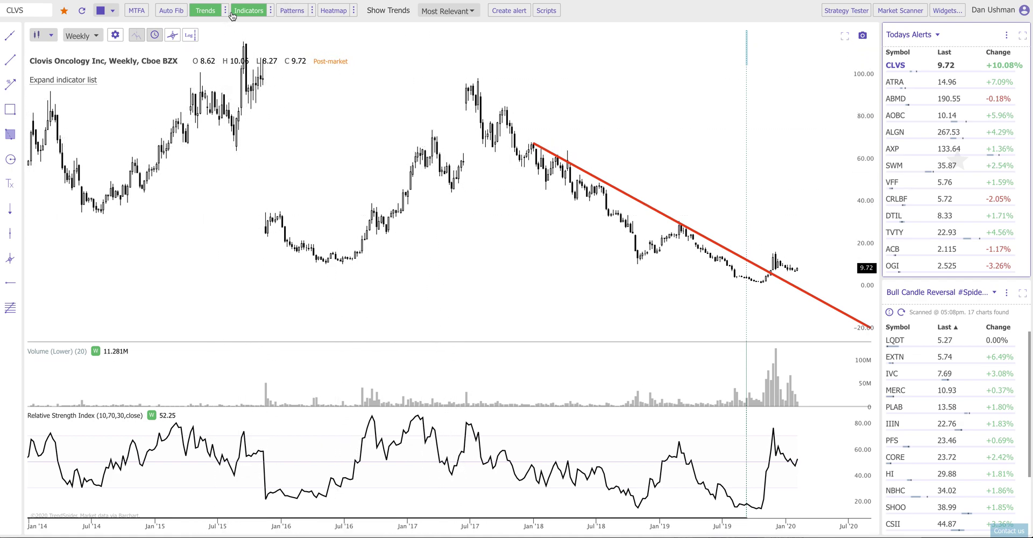
# Step: Go down the Todays Alerts watchlist from CLVS to the AXP weekly chart
pyautogui.press('Down')
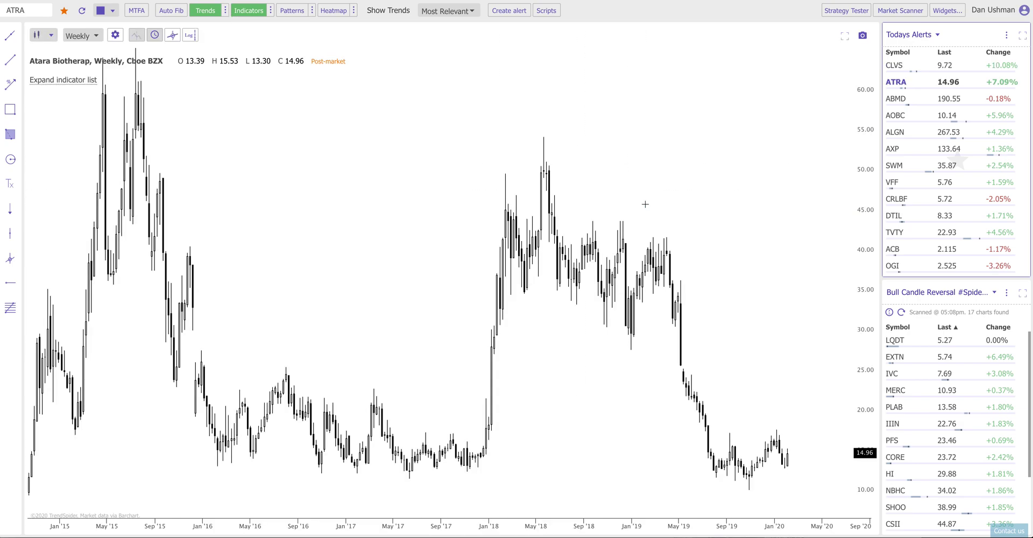
pyautogui.press('Down')
pyautogui.press('Down')
pyautogui.press('Down')
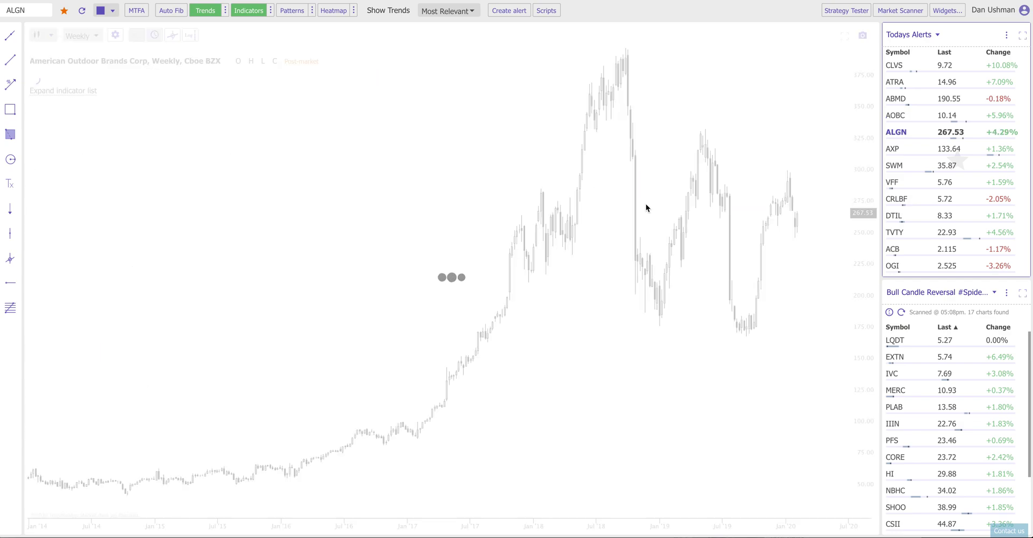
pyautogui.press('Down')
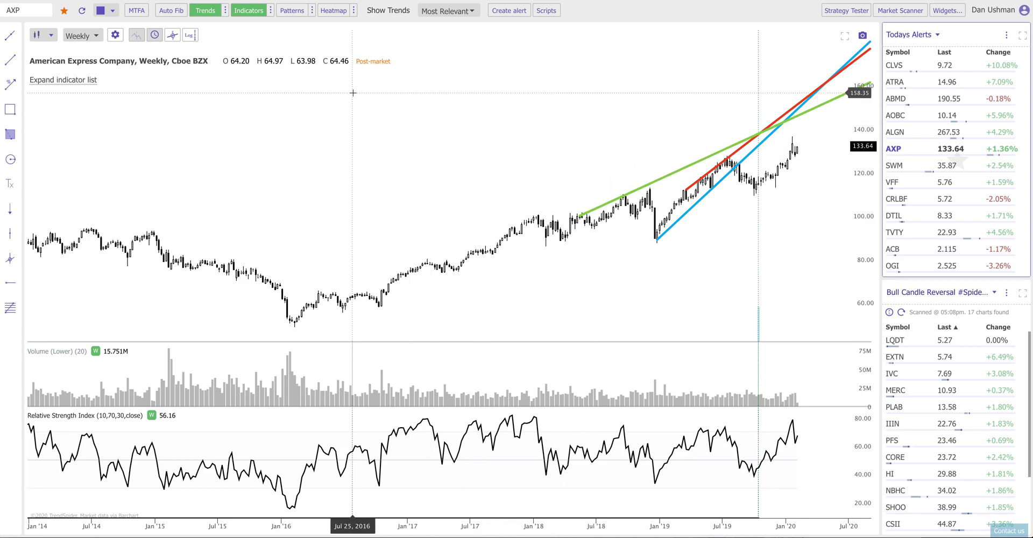
# Step: Check AXP's Truth in Analysis timestamp and refresh its trend analysis
pyautogui.scroll(5, 634, 161)
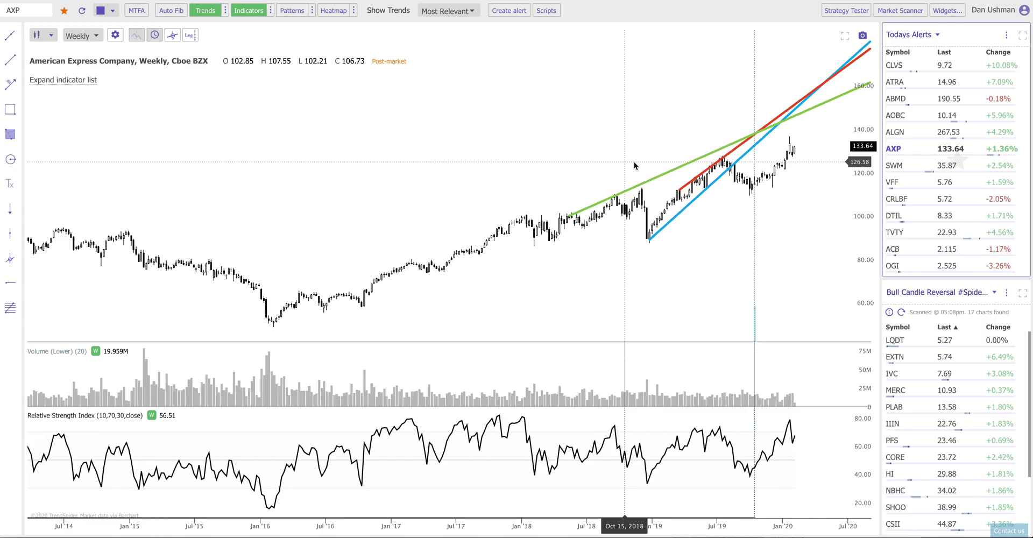
pyautogui.scroll(2, 634, 164)
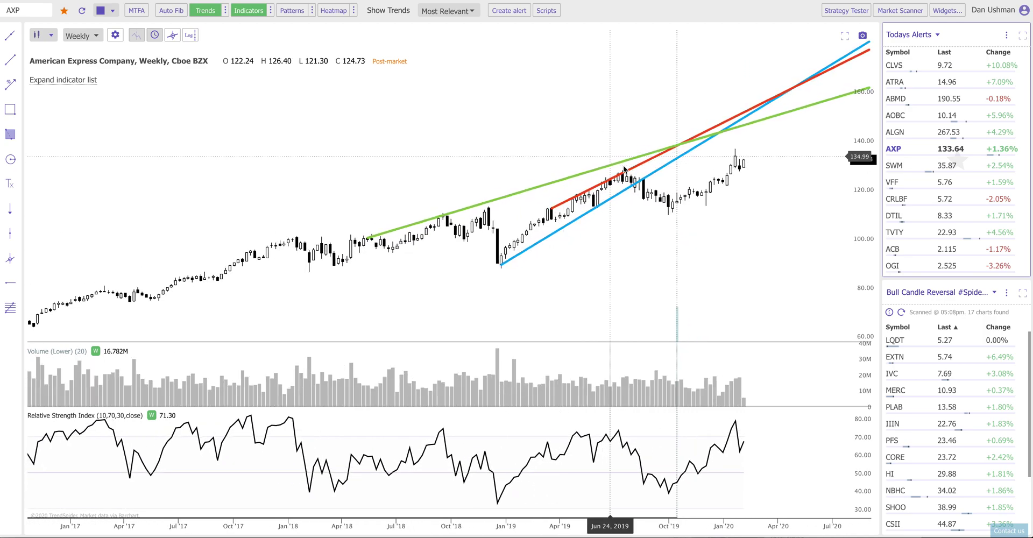
pyautogui.moveTo(678, 328)
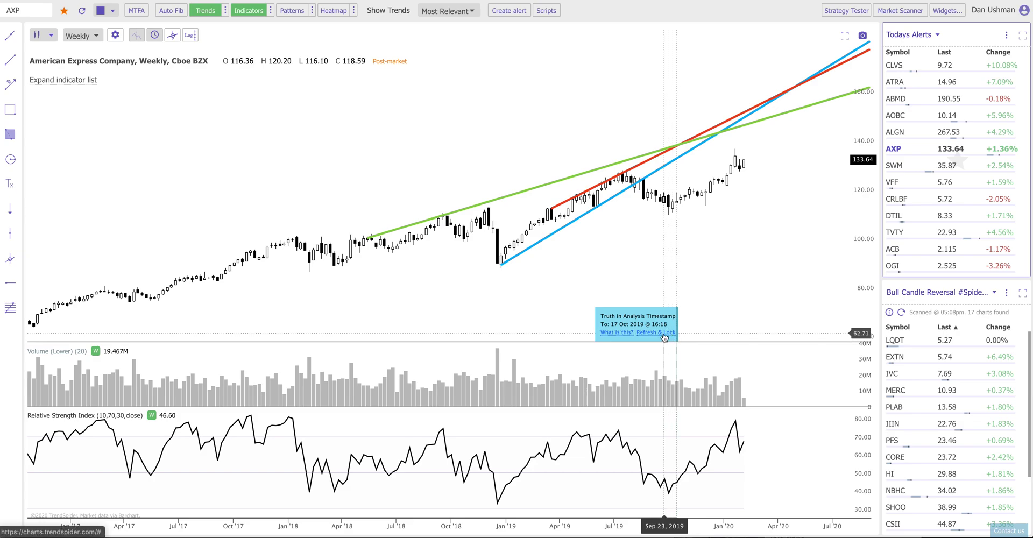
pyautogui.click(81, 13)
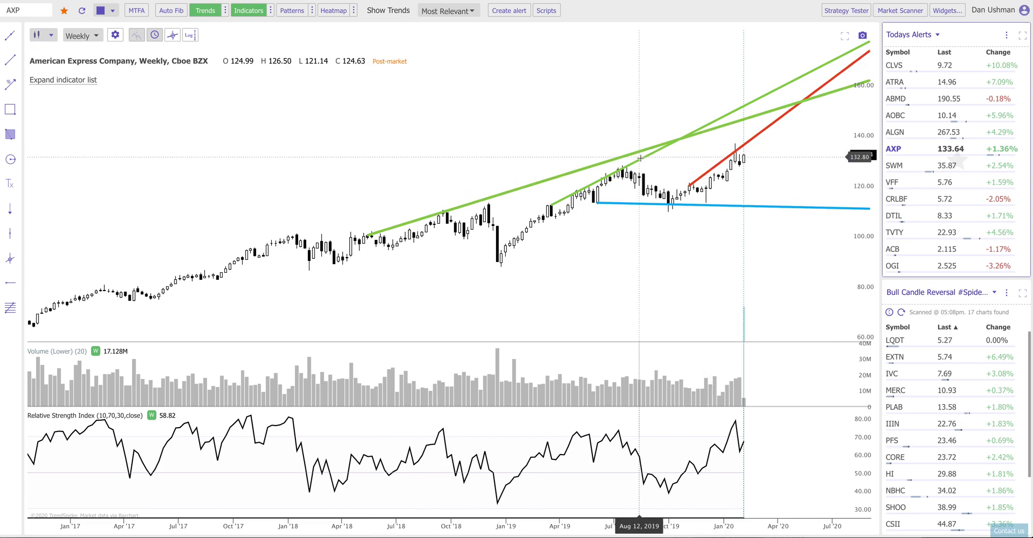
# Step: Browse AXP's More Lines and All (Unfiltered) trends, pick the rising line from the December 2018 low, and return to Most Relevant
pyautogui.click(449, 10)
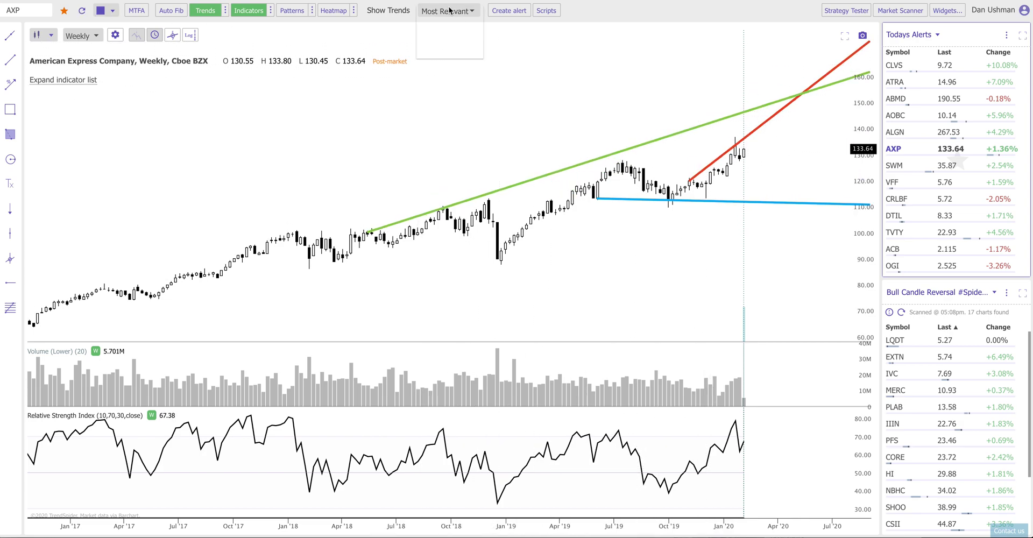
pyautogui.click(451, 35)
pyautogui.click(440, 11)
pyautogui.click(447, 56)
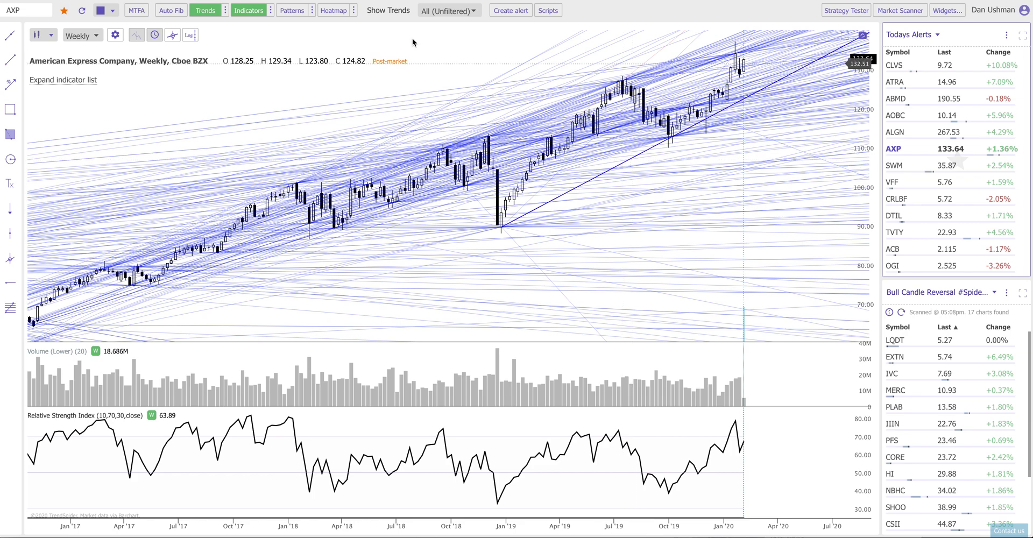
pyautogui.click(445, 12)
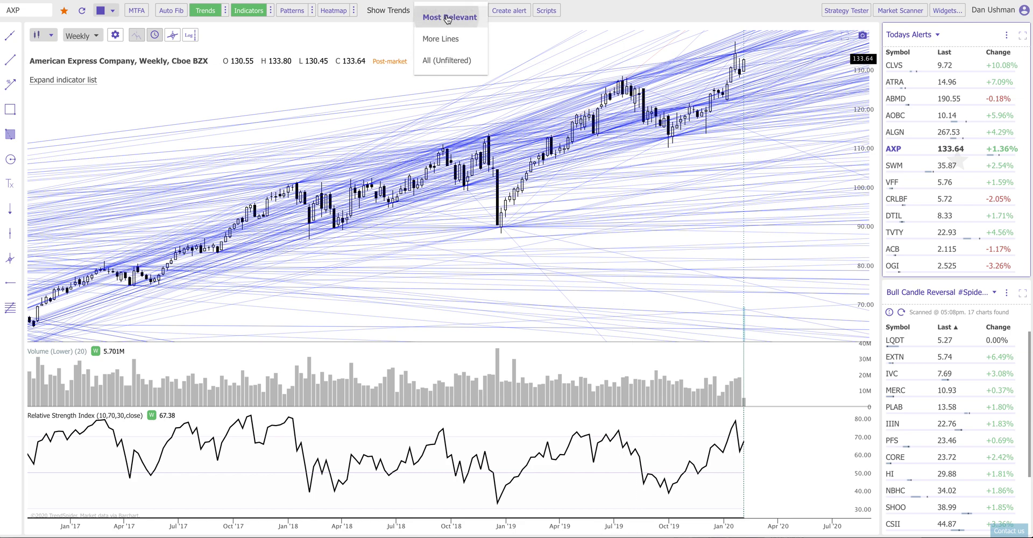
pyautogui.click(449, 20)
# Step: Turn on the weekly Drawings in AXP's indicator list and collapse the list again
pyautogui.click(82, 80)
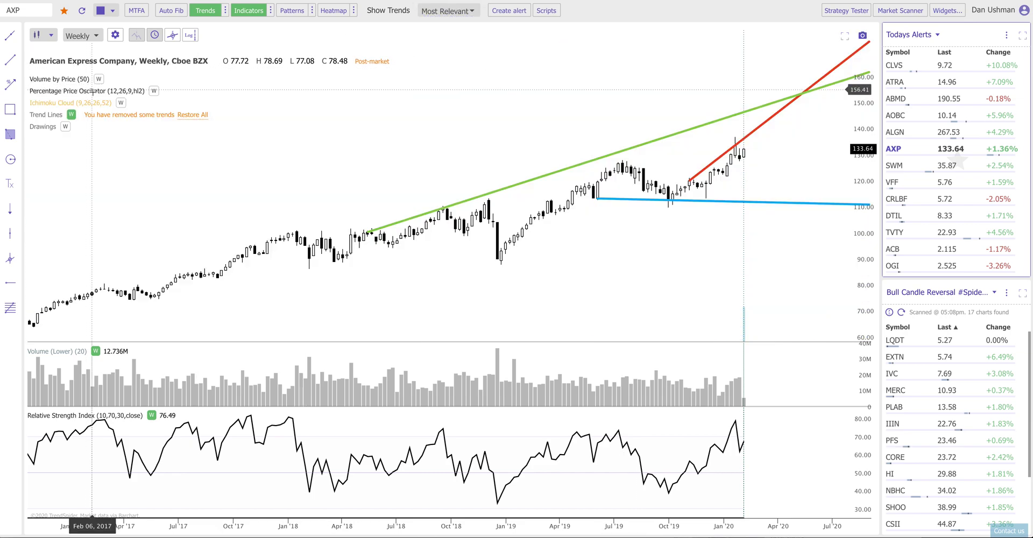
pyautogui.click(65, 127)
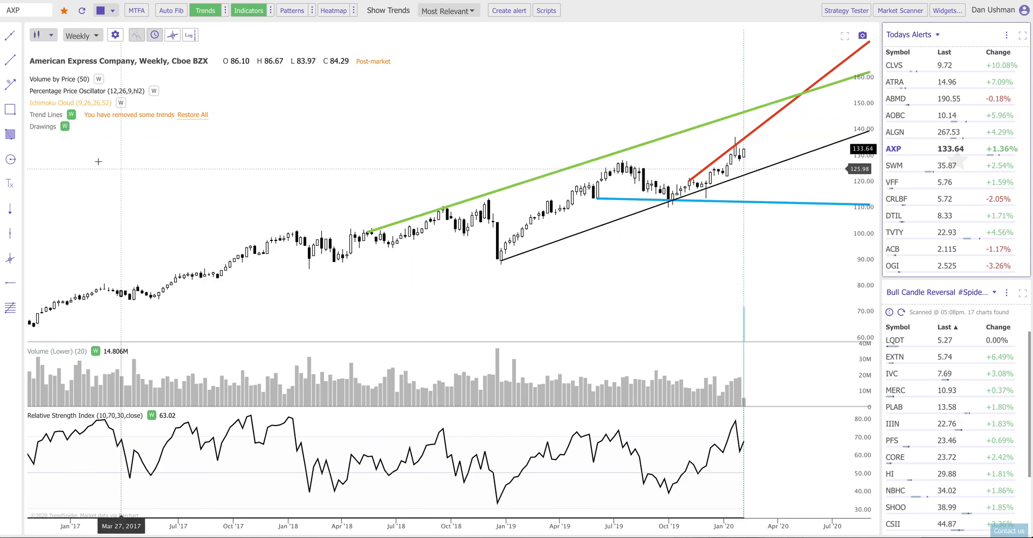
pyautogui.click(64, 139)
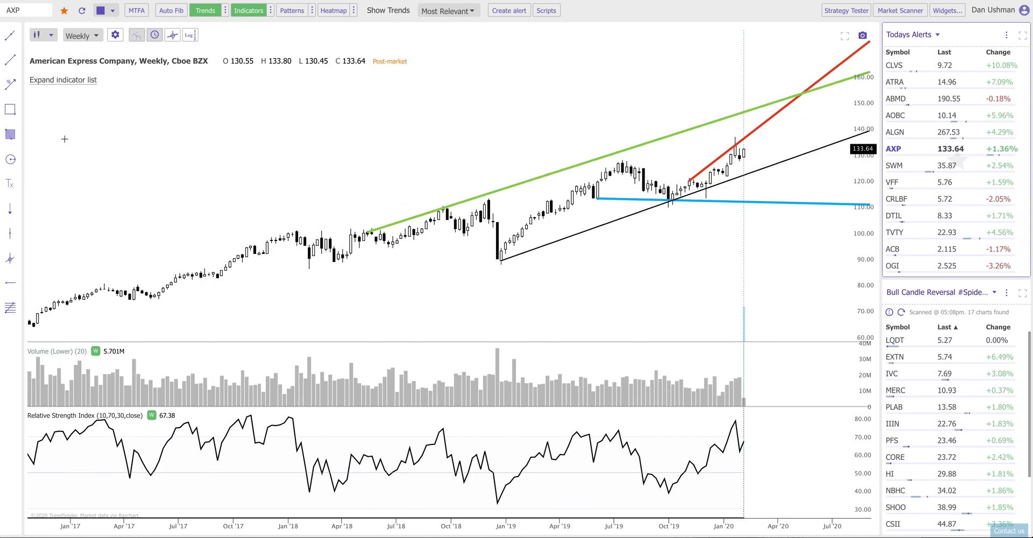
# Step: Delete AXP's red and blue trend lines, keeping the green upper line and the black rising line
pyautogui.click(737, 143)
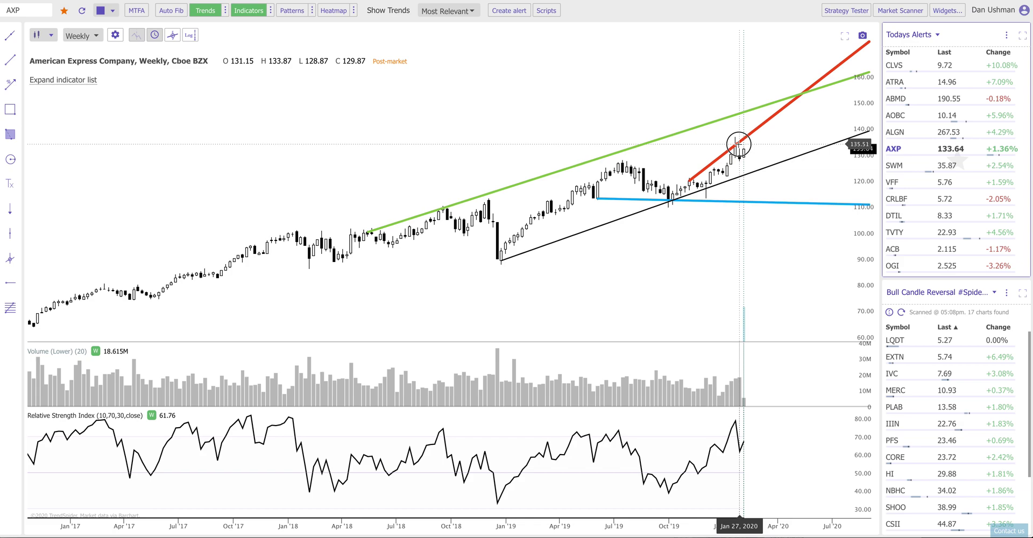
pyautogui.click(751, 185)
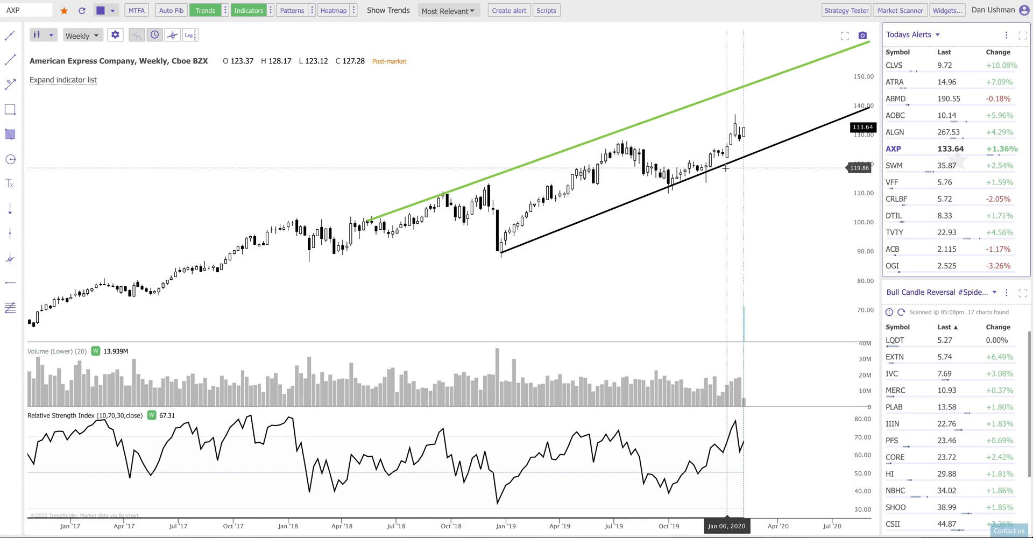
pyautogui.scroll(2, 725, 168)
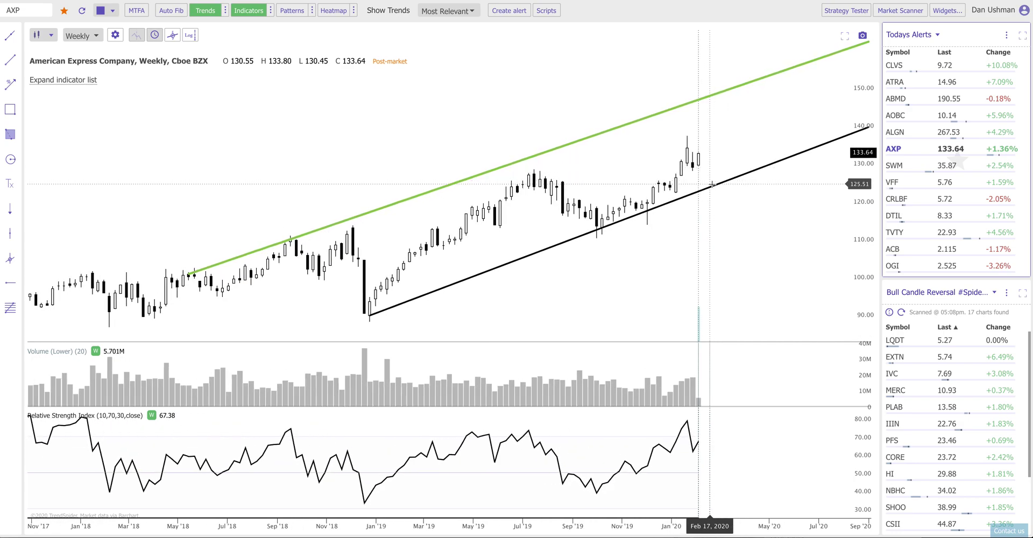
pyautogui.rightClick(712, 182)
pyautogui.click(727, 205)
pyautogui.click(652, 105)
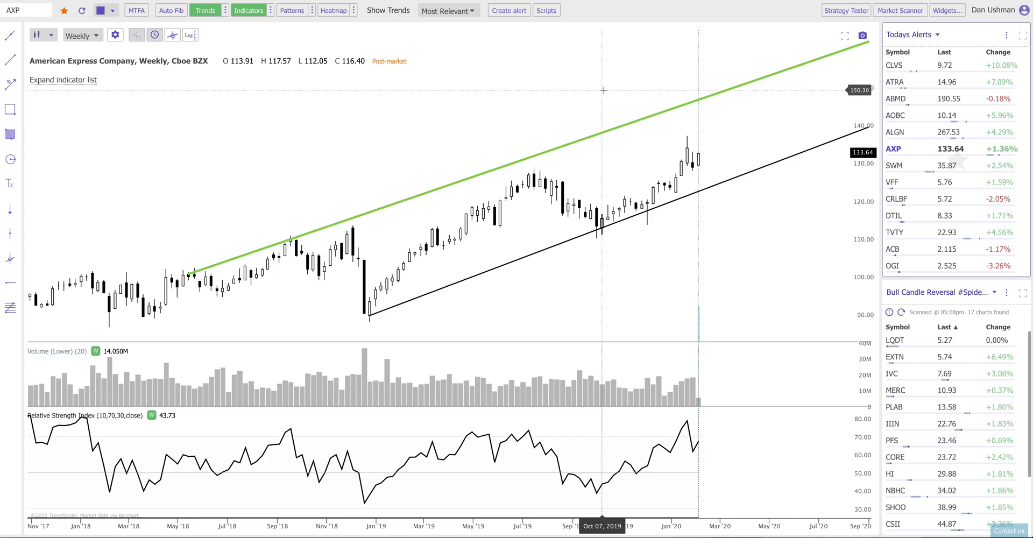
pyautogui.press('super+Tab')
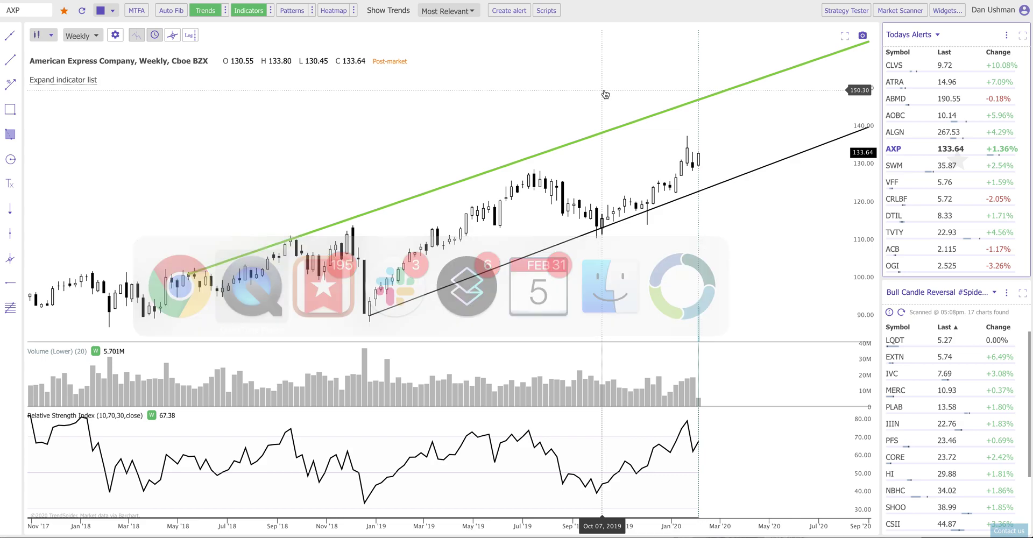